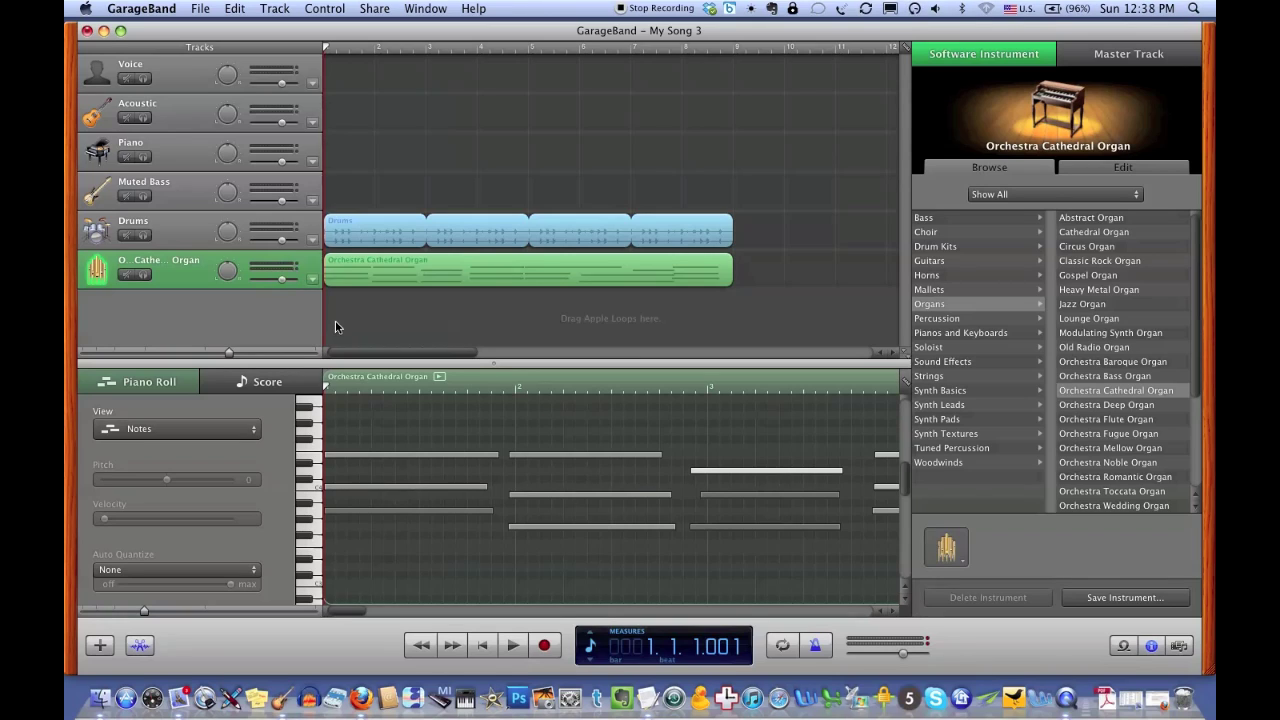
- Select the Orchestra Cathedral Organ region, set the playhead near the end of bar 3, and play the song
{"action": "left_click", "coordinate": [175, 283]}
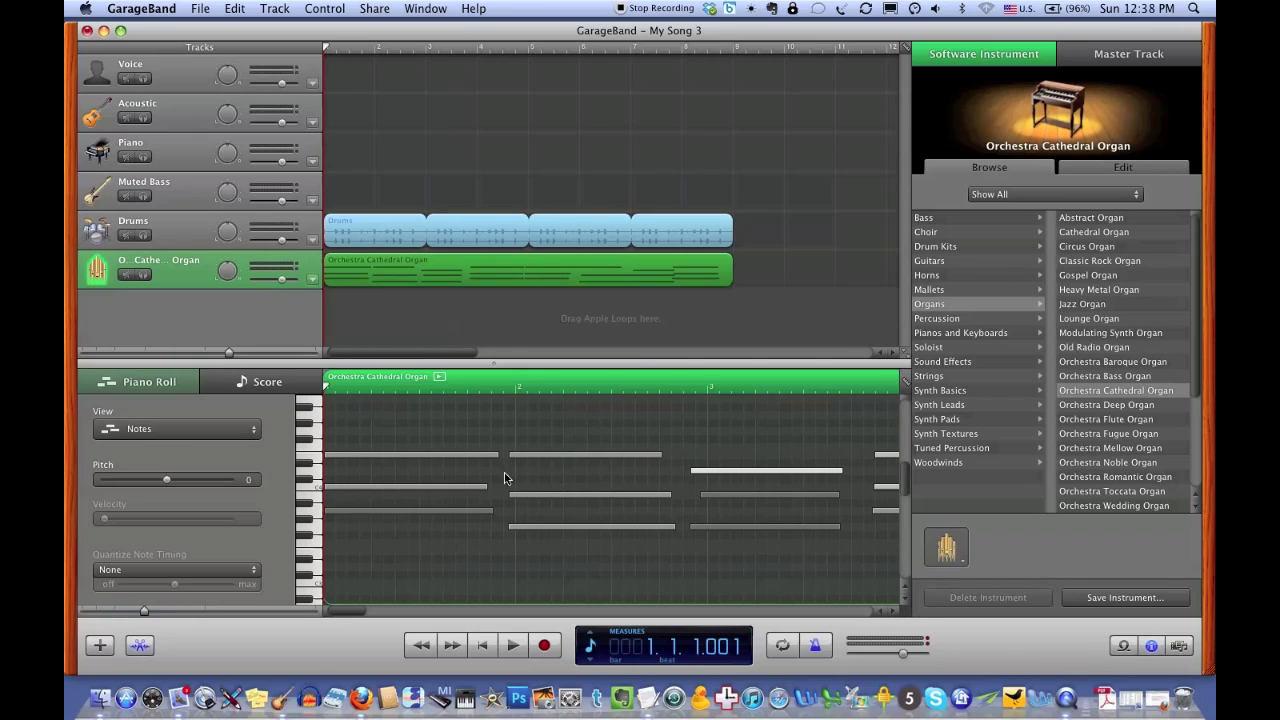
{"action": "left_click_drag", "start_coordinate": [342, 612], "coordinate": [372, 612]}
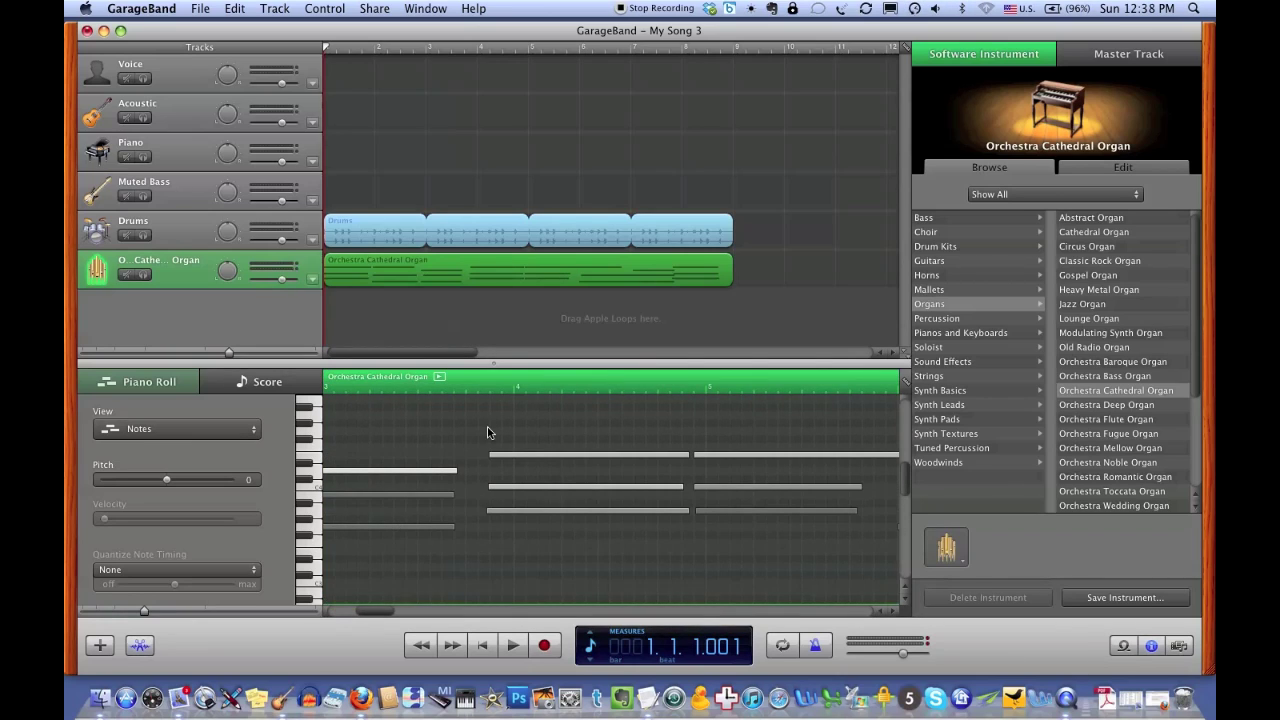
{"action": "left_click", "coordinate": [512, 390]}
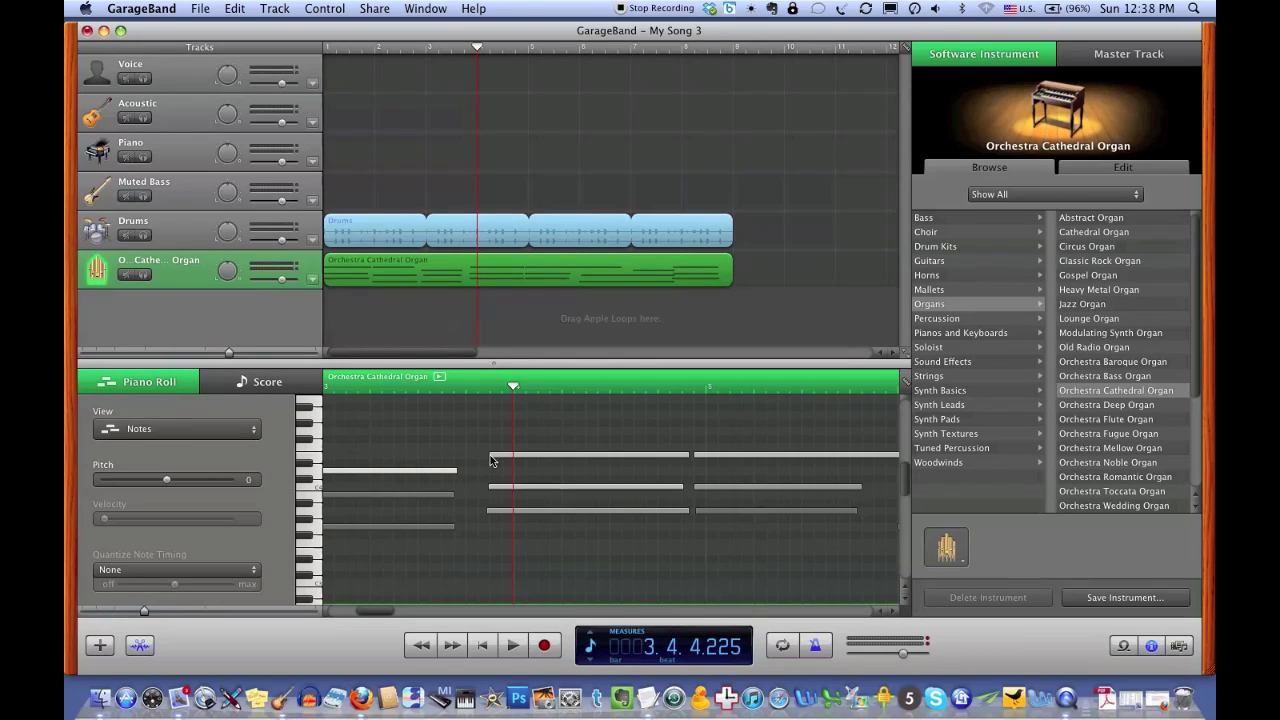
{"action": "left_click_drag", "start_coordinate": [380, 612], "coordinate": [307, 611]}
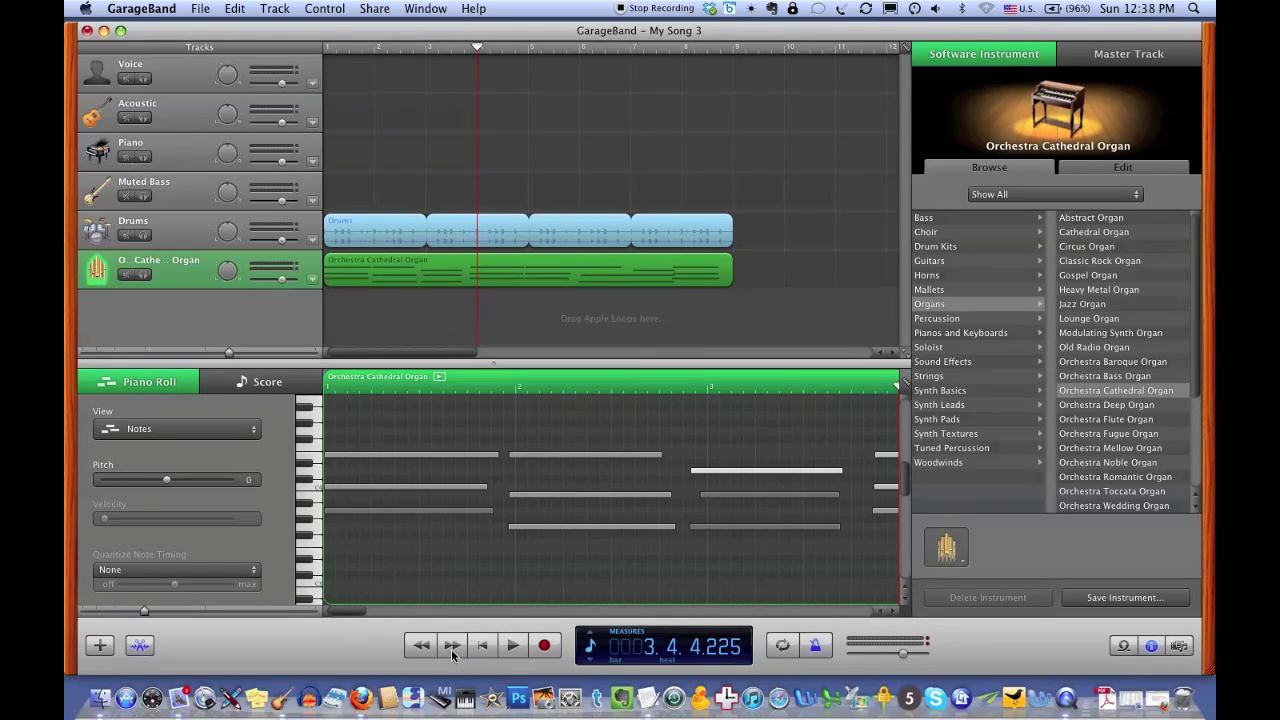
{"action": "left_click", "coordinate": [481, 645]}
{"action": "left_click", "coordinate": [512, 645]}
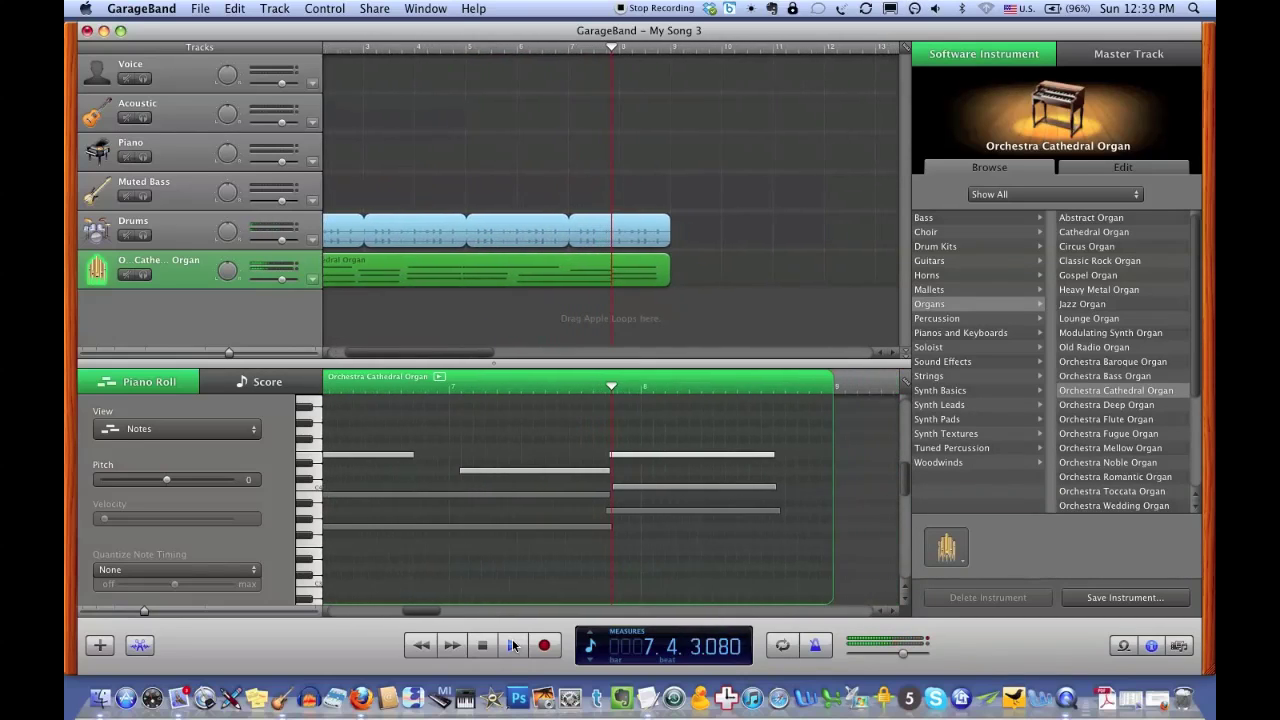
{"action": "left_click", "coordinate": [511, 645]}
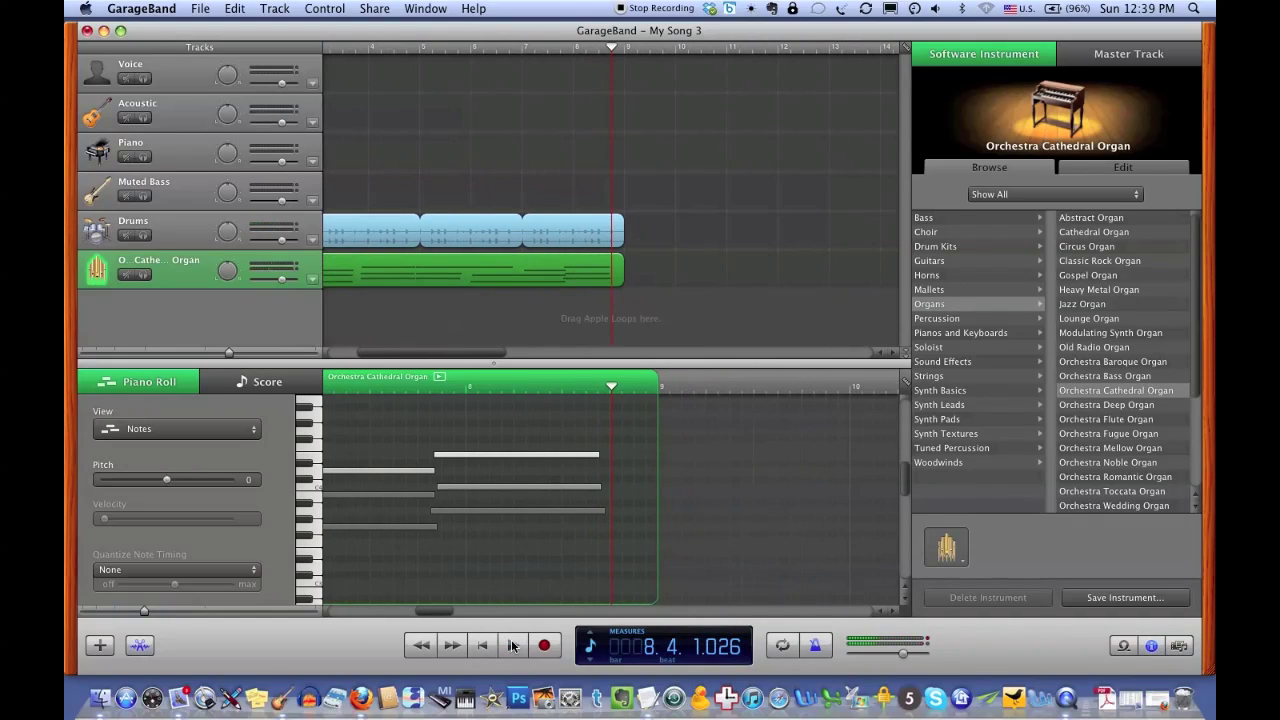
{"action": "left_click_drag", "start_coordinate": [438, 611], "coordinate": [376, 606]}
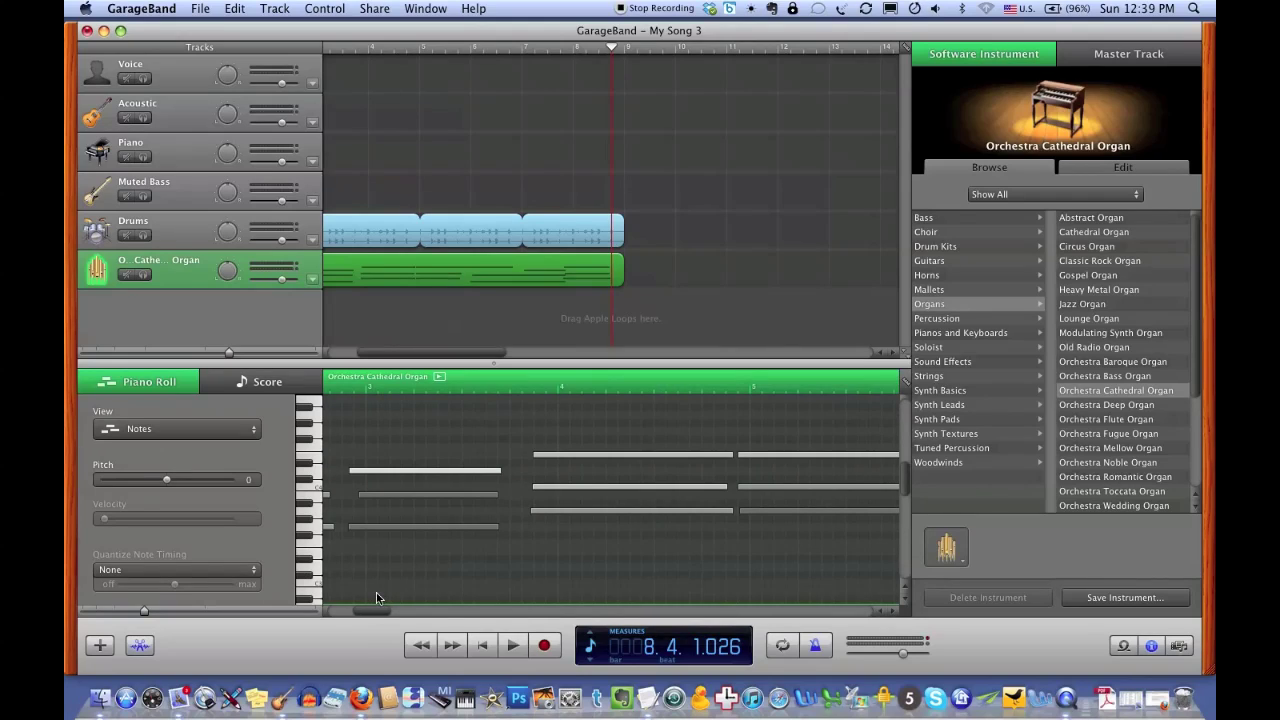
{"action": "left_click", "coordinate": [556, 387]}
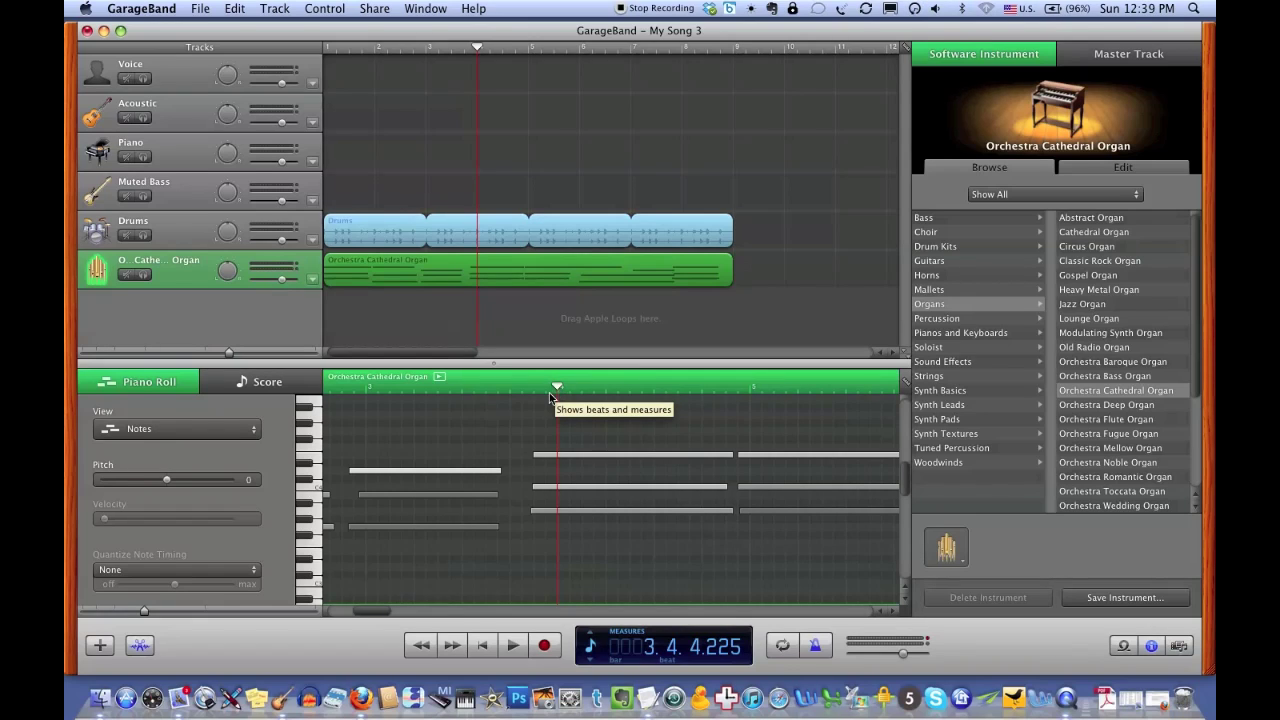
{"action": "left_click", "coordinate": [124, 574]}
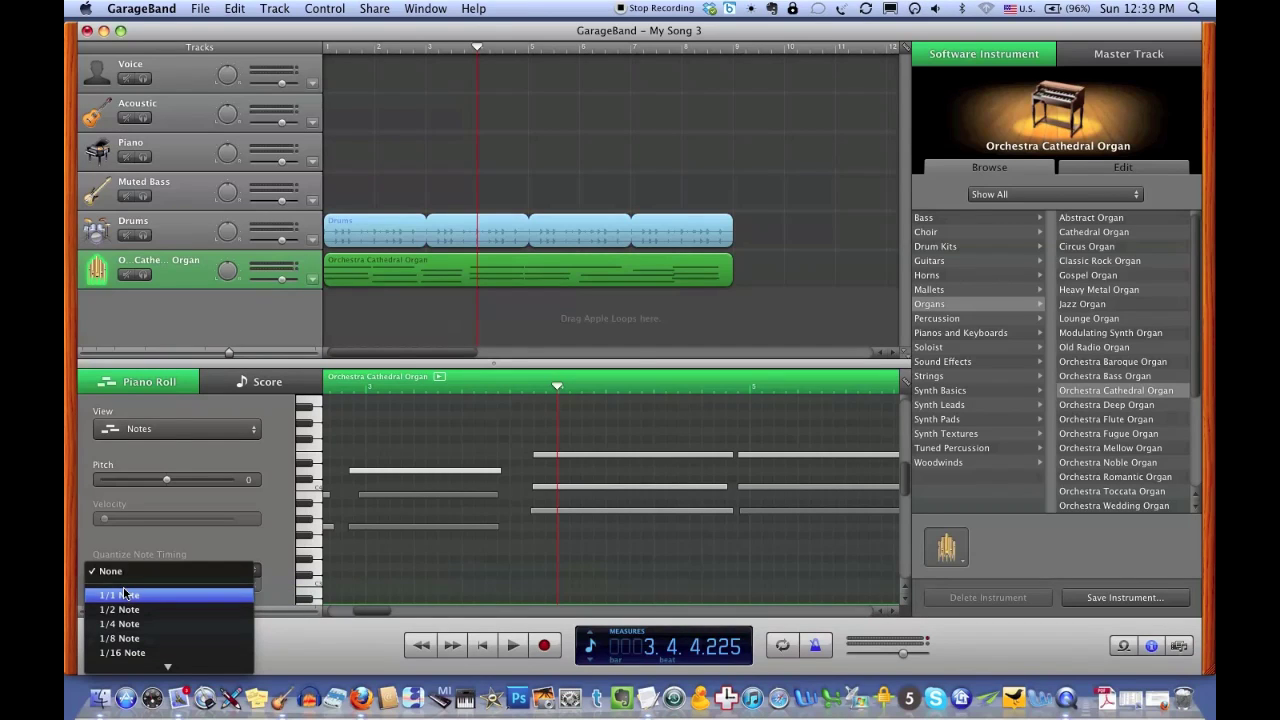
- Quantize the organ region's notes to 1/1 Note at strength 46, then return the playhead to 1.1.1.001
{"action": "left_click", "coordinate": [123, 594]}
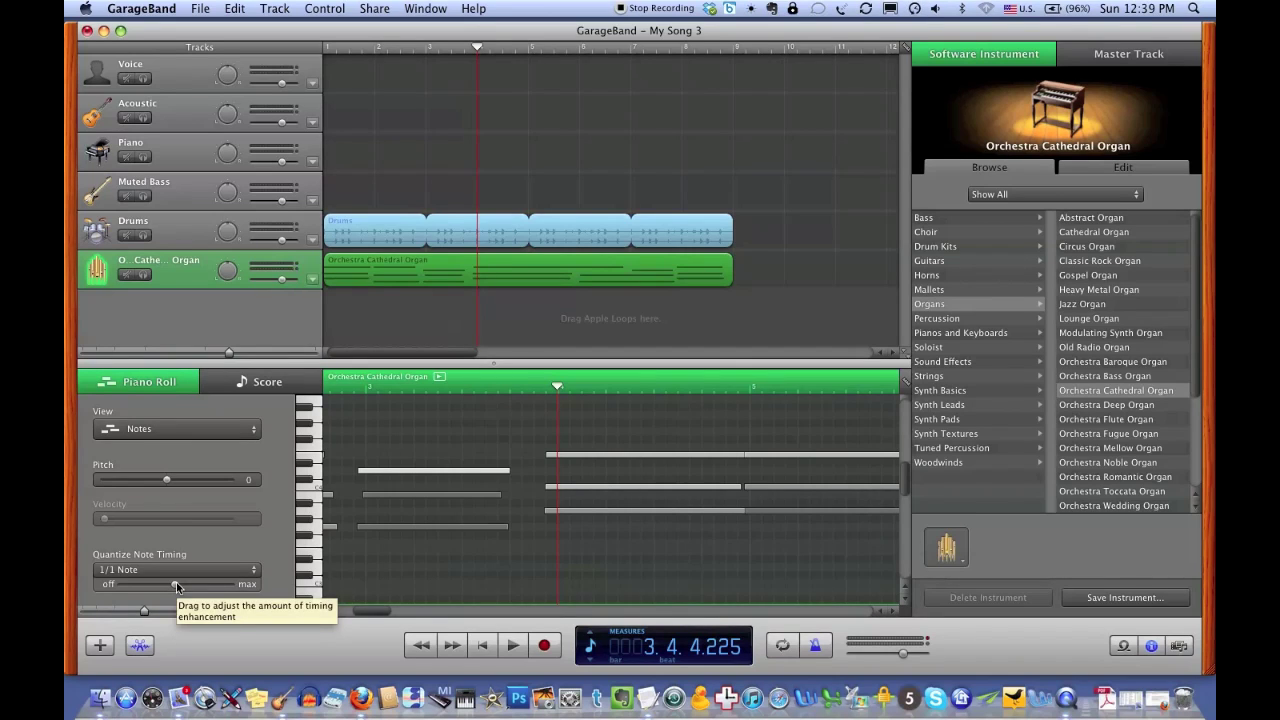
{"action": "left_click_drag", "start_coordinate": [176, 582], "coordinate": [100, 584]}
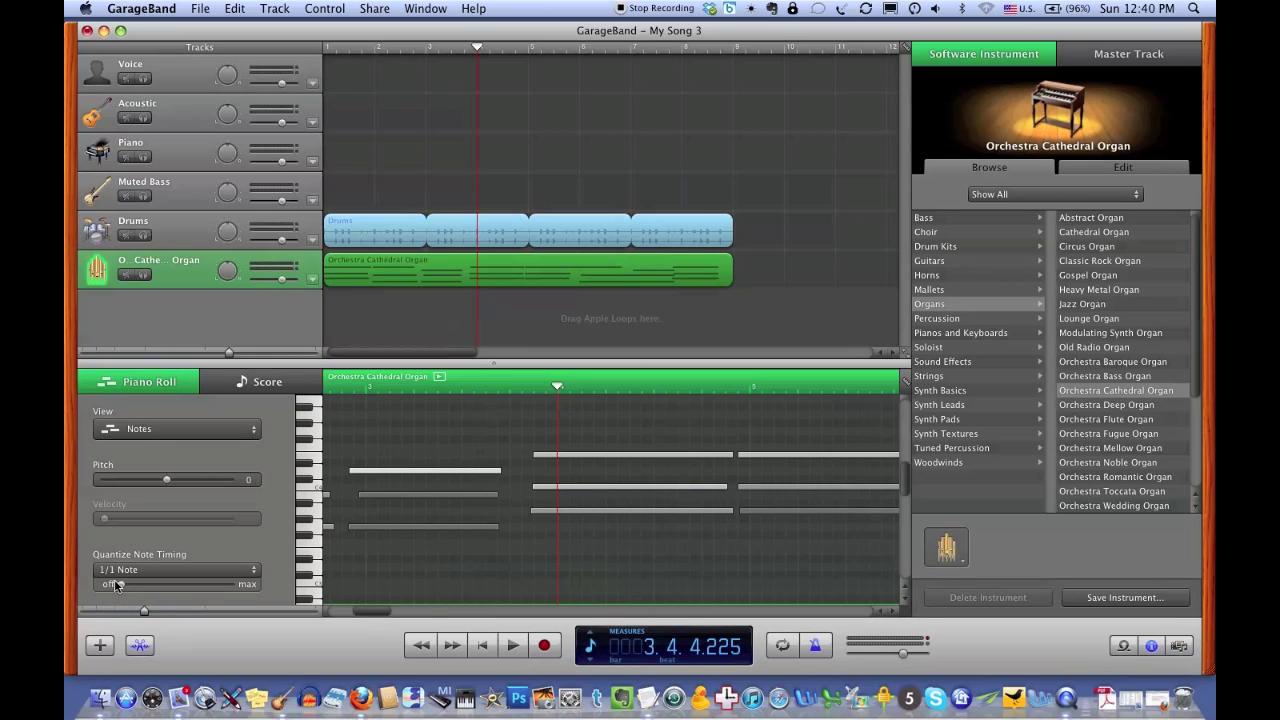
{"action": "left_click_drag", "start_coordinate": [119, 586], "coordinate": [120, 587]}
{"action": "left_click_drag", "start_coordinate": [120, 587], "coordinate": [140, 587]}
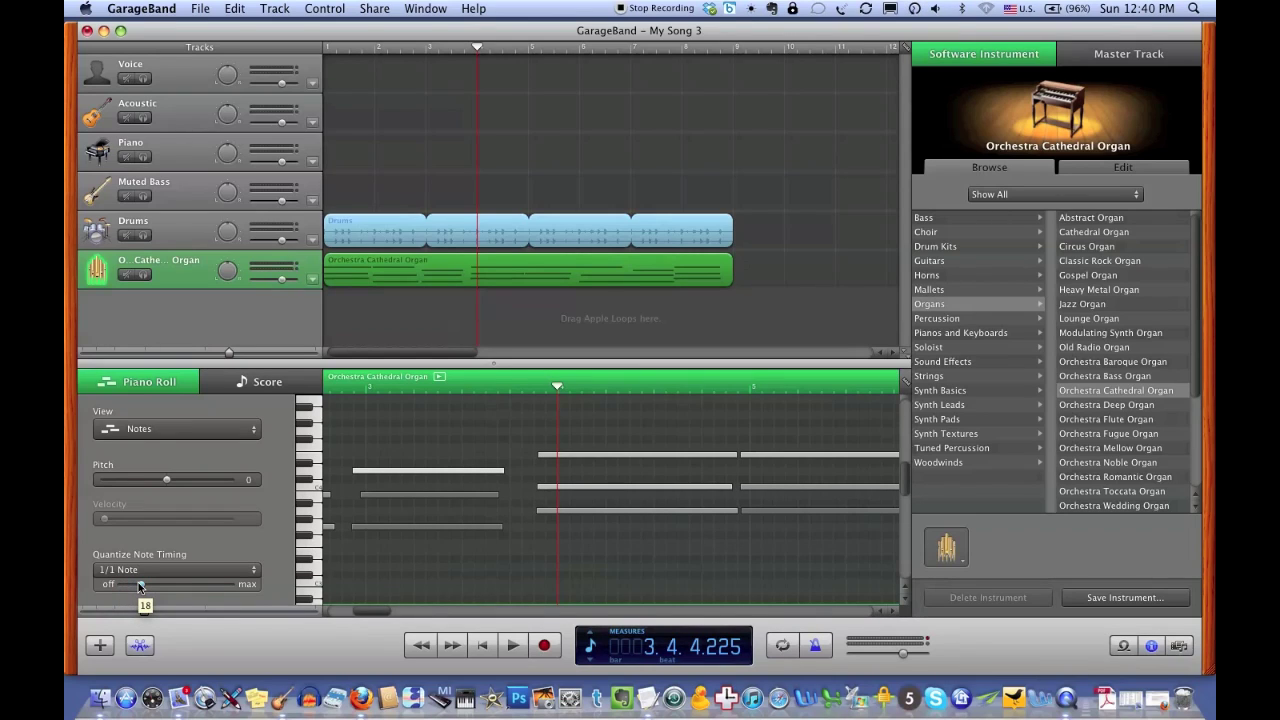
{"action": "left_click_drag", "start_coordinate": [140, 587], "coordinate": [182, 589]}
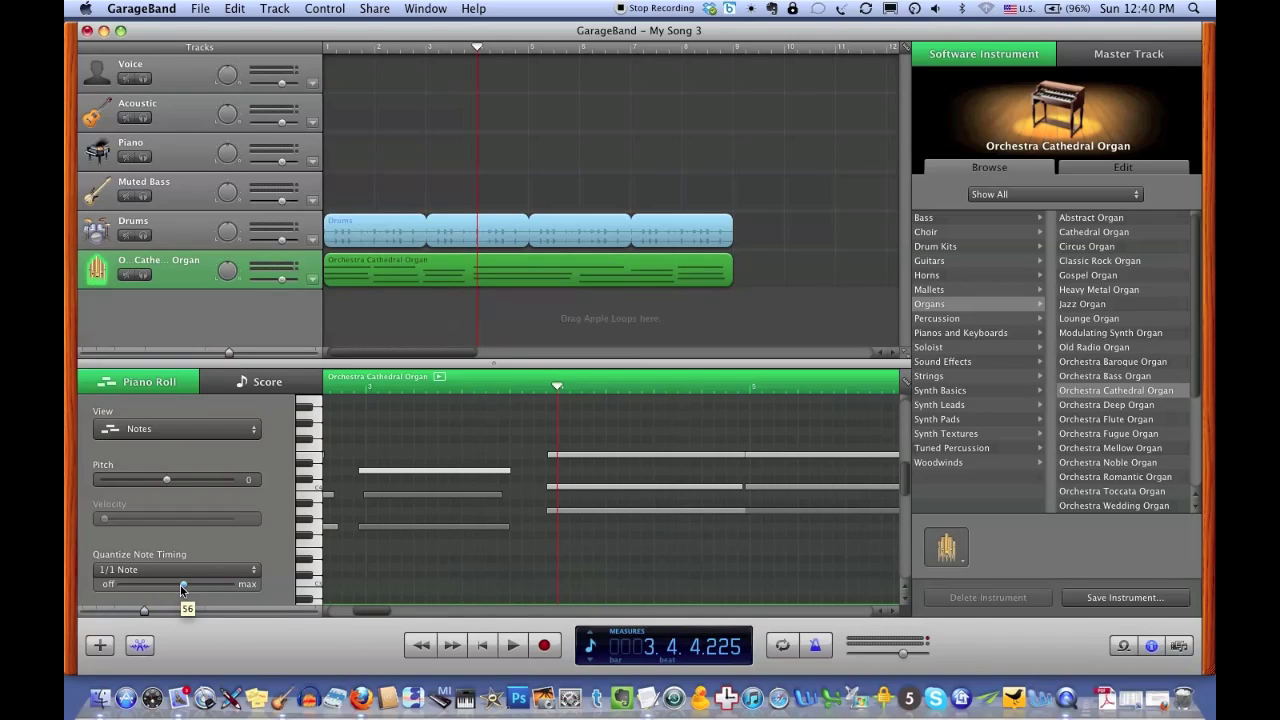
{"action": "left_click_drag", "start_coordinate": [182, 590], "coordinate": [228, 592]}
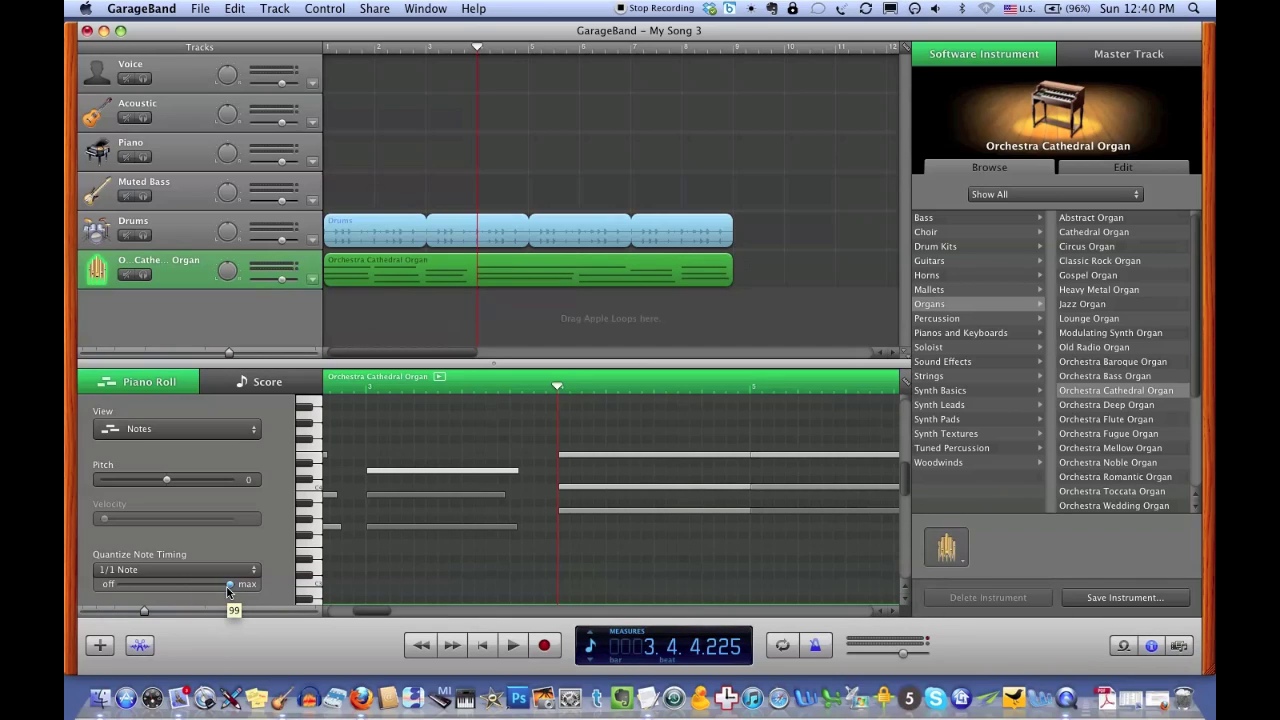
{"action": "left_click_drag", "start_coordinate": [228, 591], "coordinate": [186, 589]}
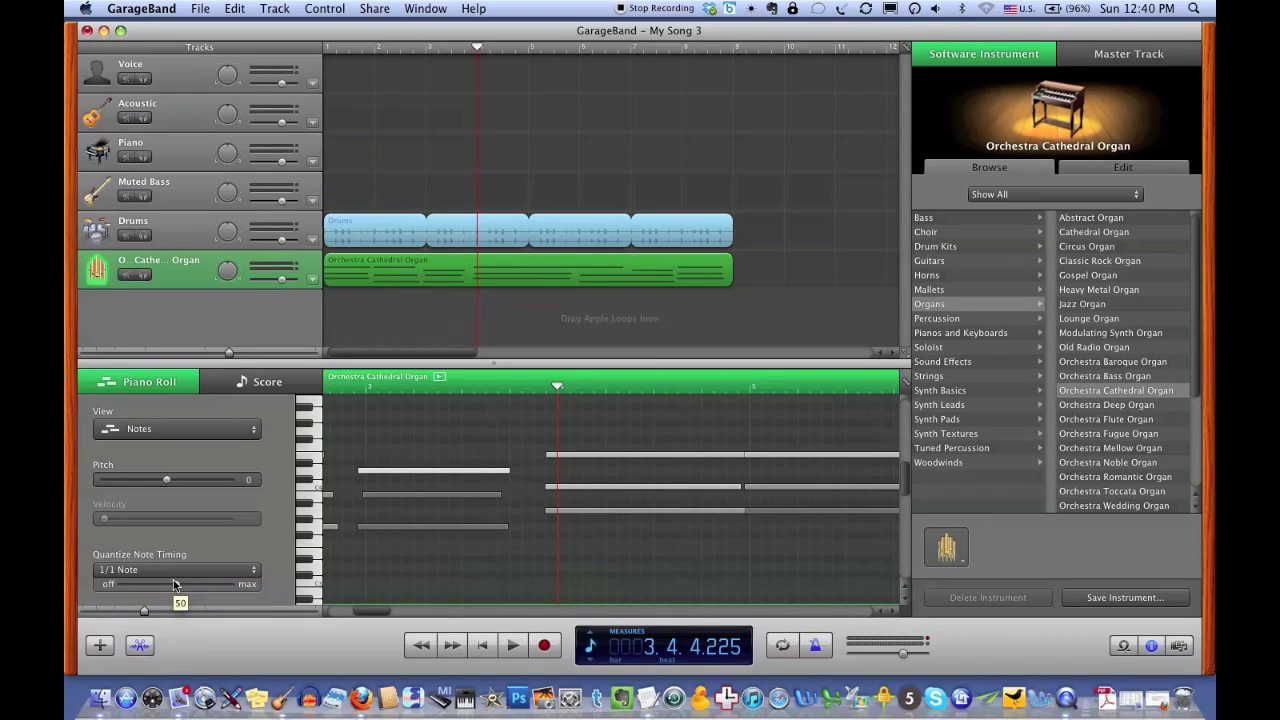
{"action": "left_click_drag", "start_coordinate": [172, 583], "coordinate": [163, 587]}
{"action": "left_click_drag", "start_coordinate": [160, 585], "coordinate": [170, 581]}
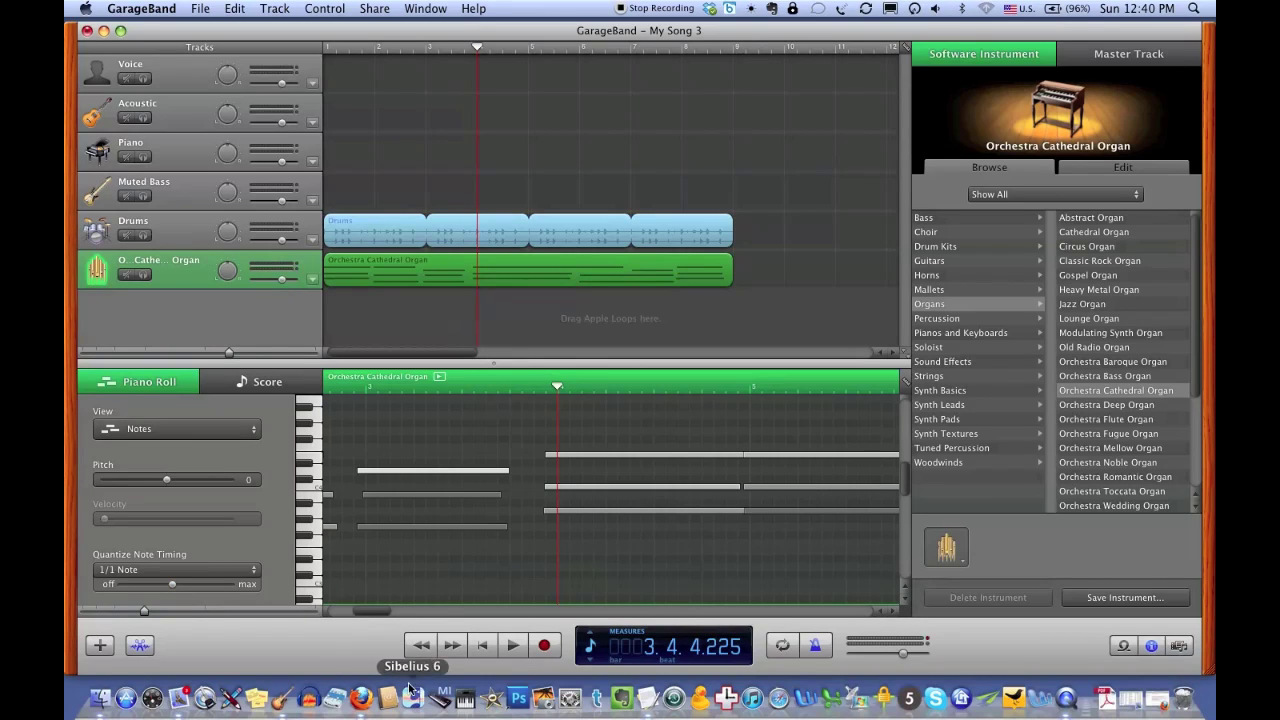
{"action": "left_click", "coordinate": [480, 646]}
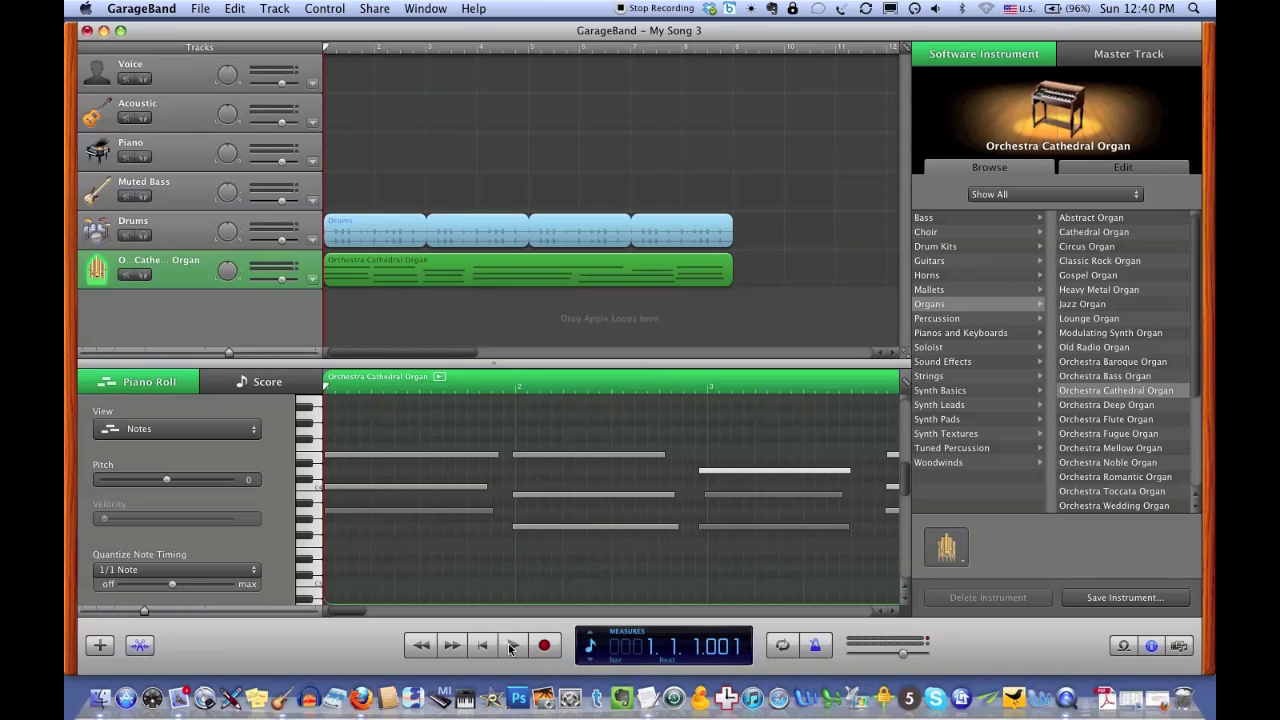
{"action": "left_click", "coordinate": [509, 648]}
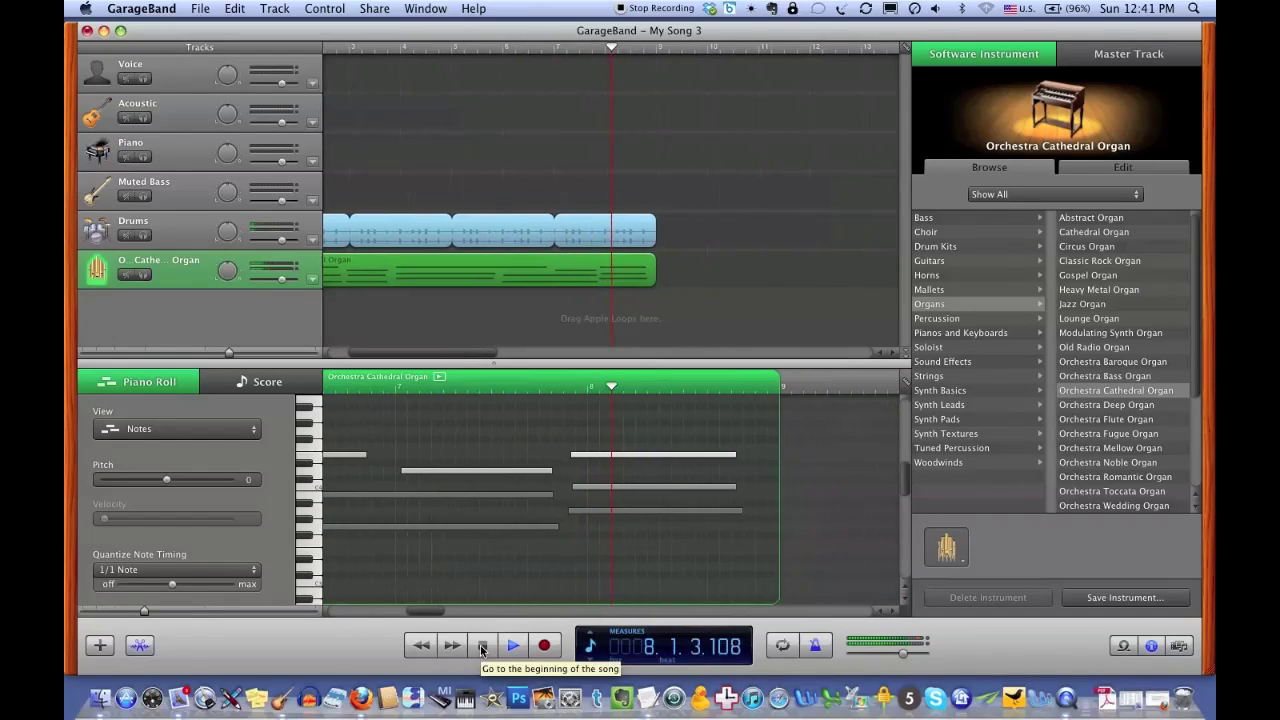
{"action": "key", "text": "space"}
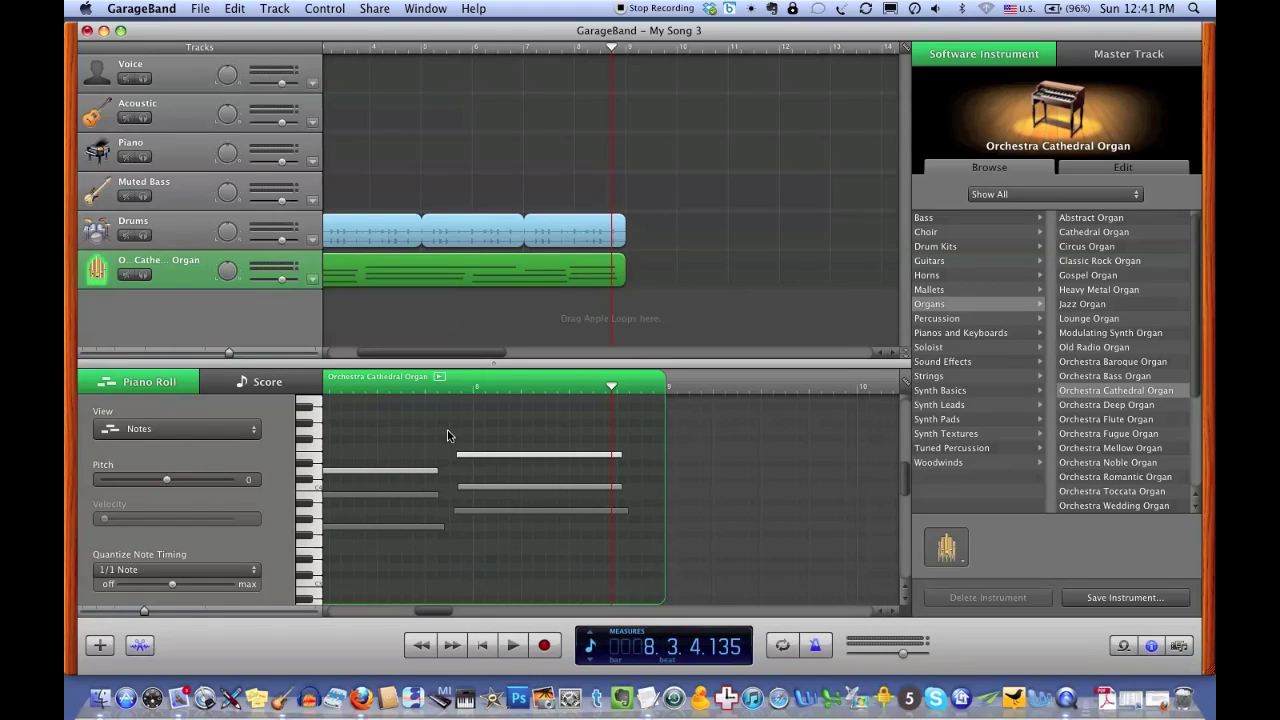
{"action": "left_click_drag", "start_coordinate": [447, 435], "coordinate": [486, 521]}
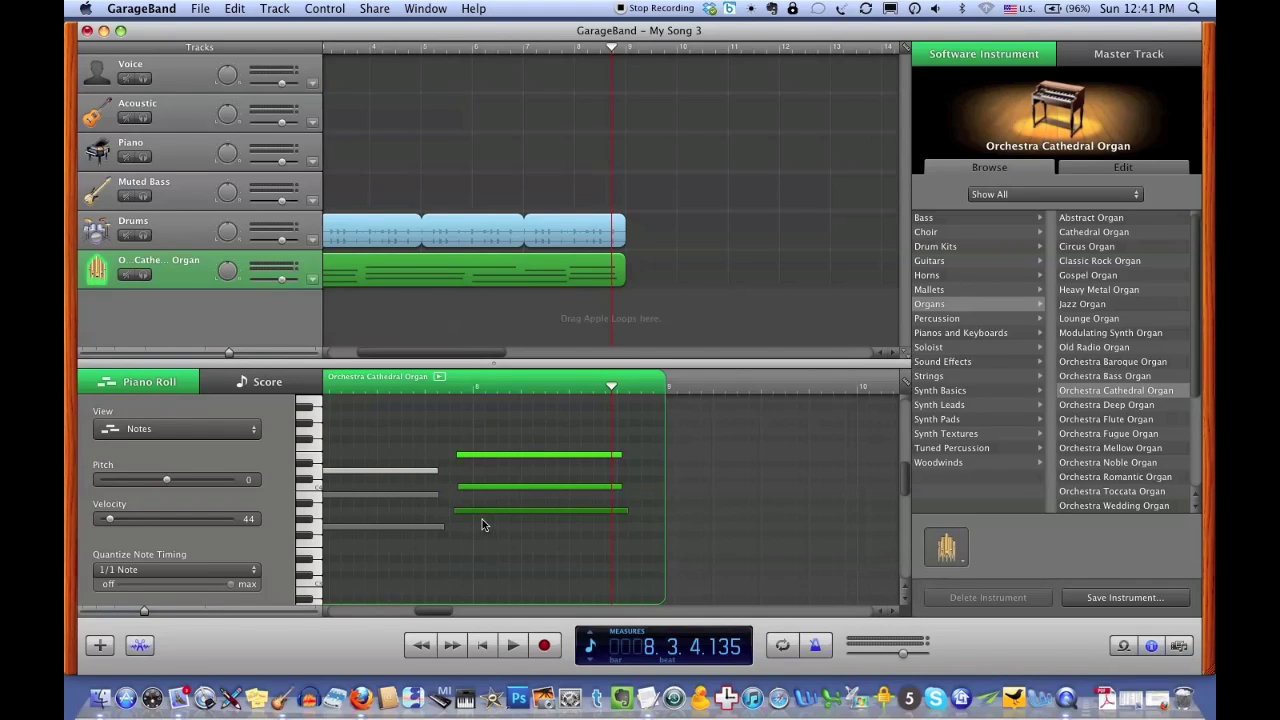
- Toggle Snap to Grid, shift the three final organ notes slightly later, and play them back
{"action": "left_click", "coordinate": [326, 9]}
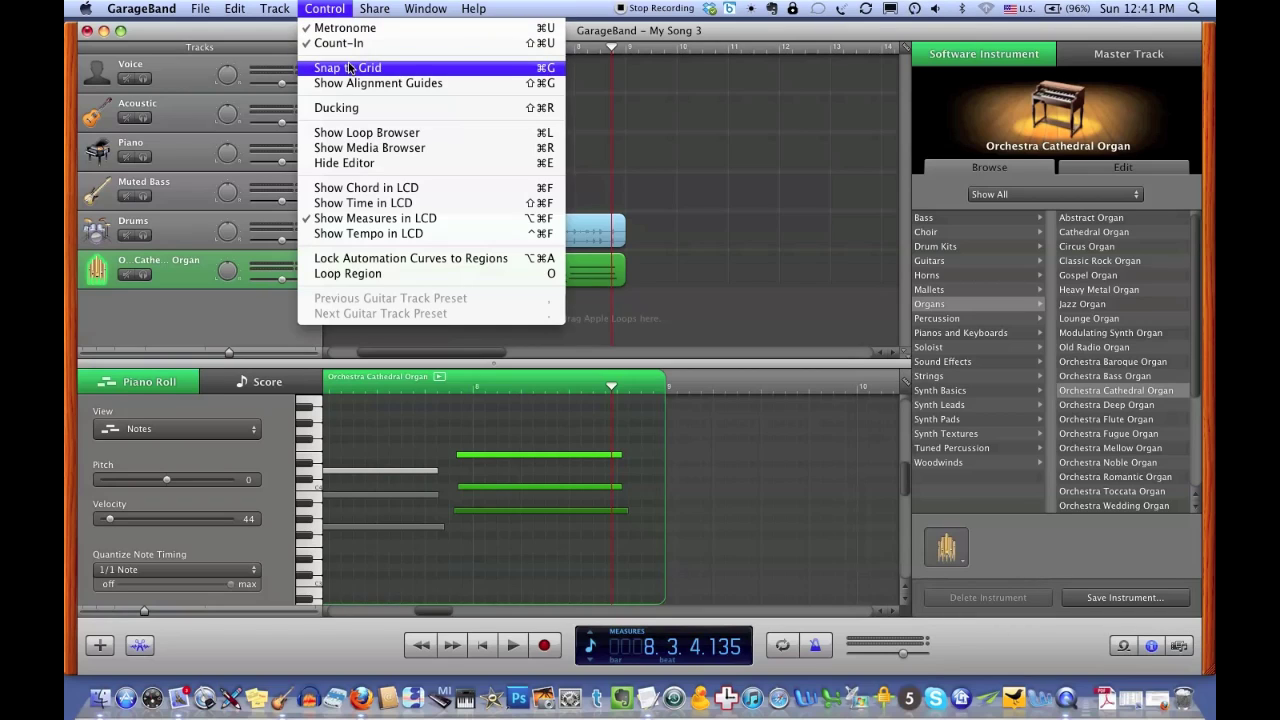
{"action": "left_click", "coordinate": [330, 10]}
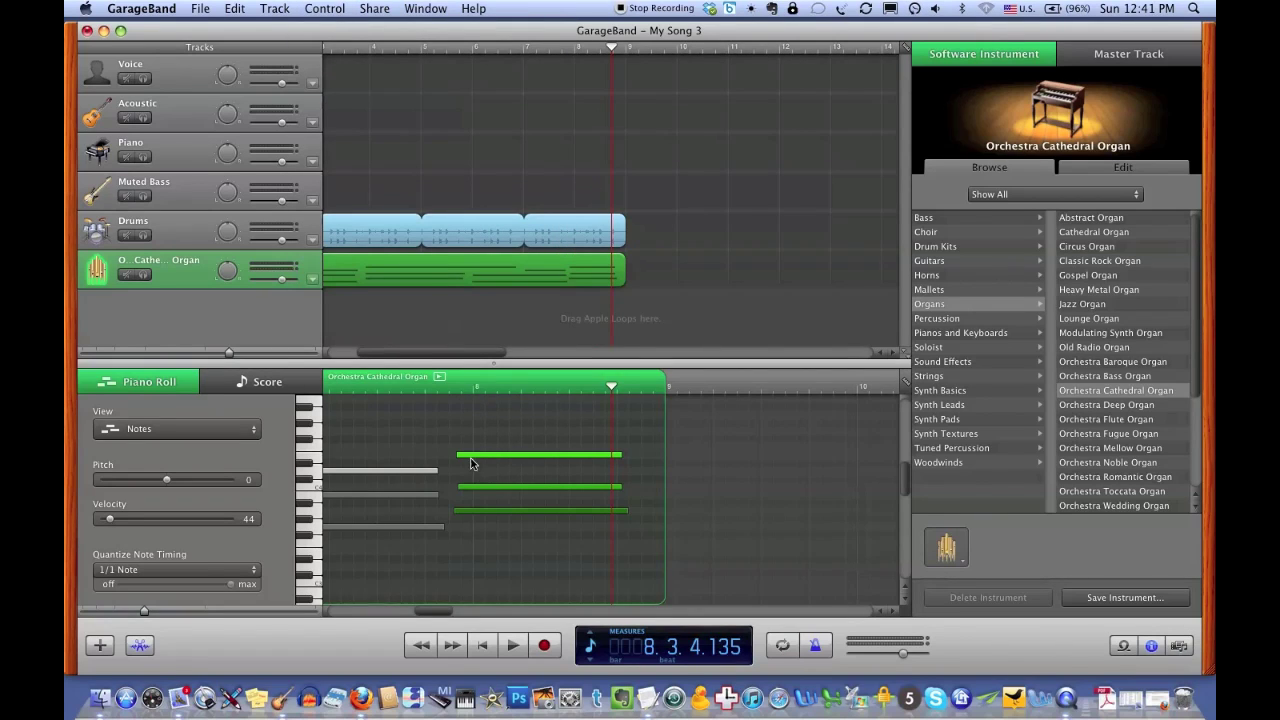
{"action": "left_click", "coordinate": [472, 461]}
{"action": "left_click_drag", "start_coordinate": [472, 461], "coordinate": [481, 460]}
{"action": "left_click_drag", "start_coordinate": [610, 390], "coordinate": [469, 445]}
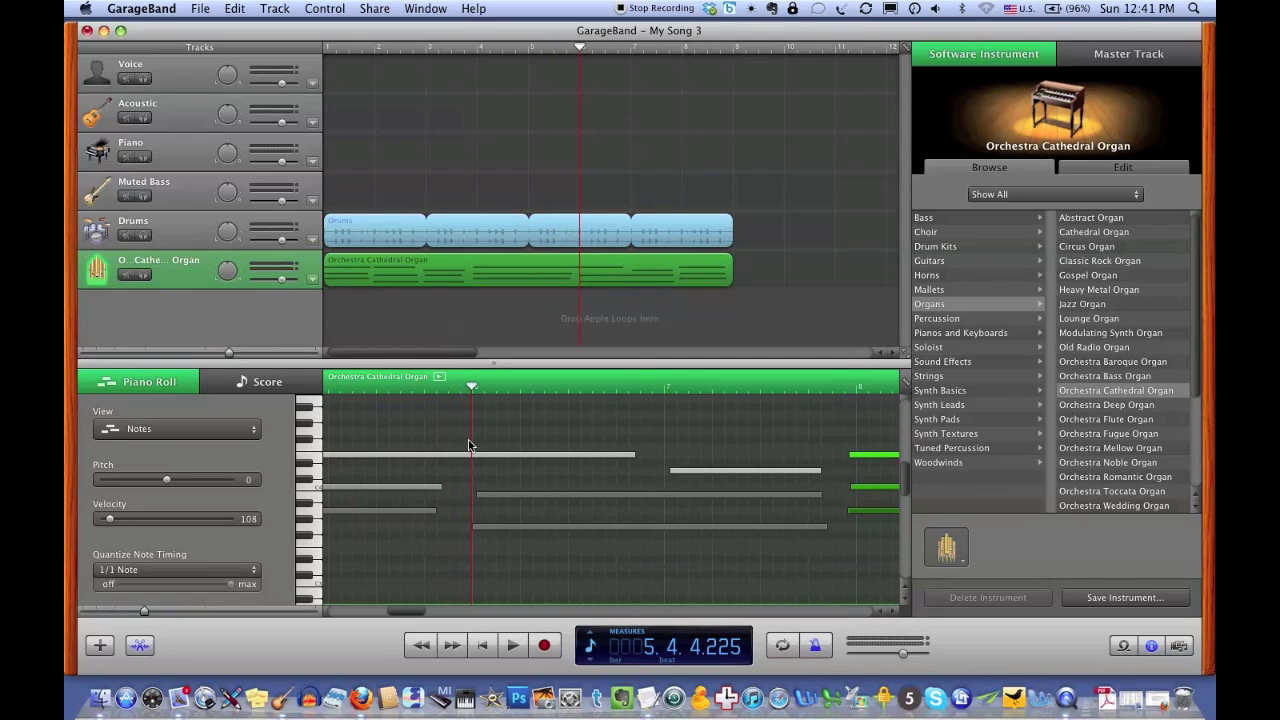
{"action": "left_click", "coordinate": [505, 652]}
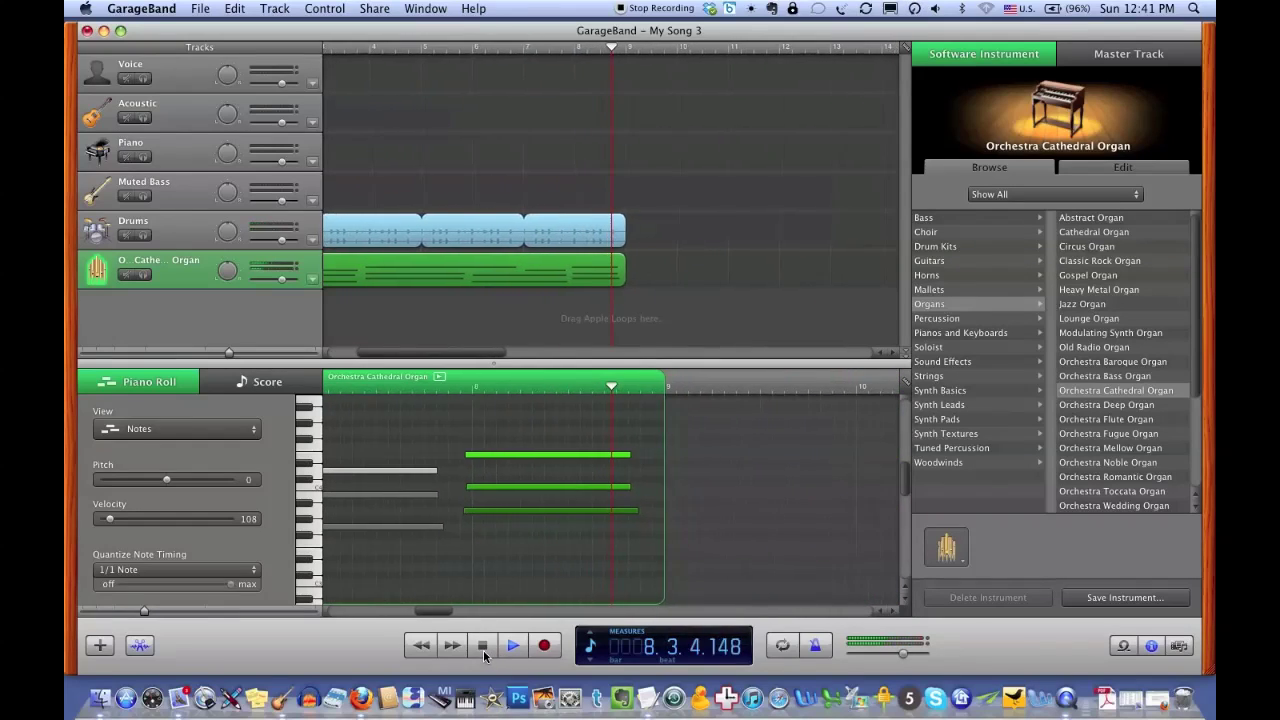
{"action": "left_click", "coordinate": [482, 648]}
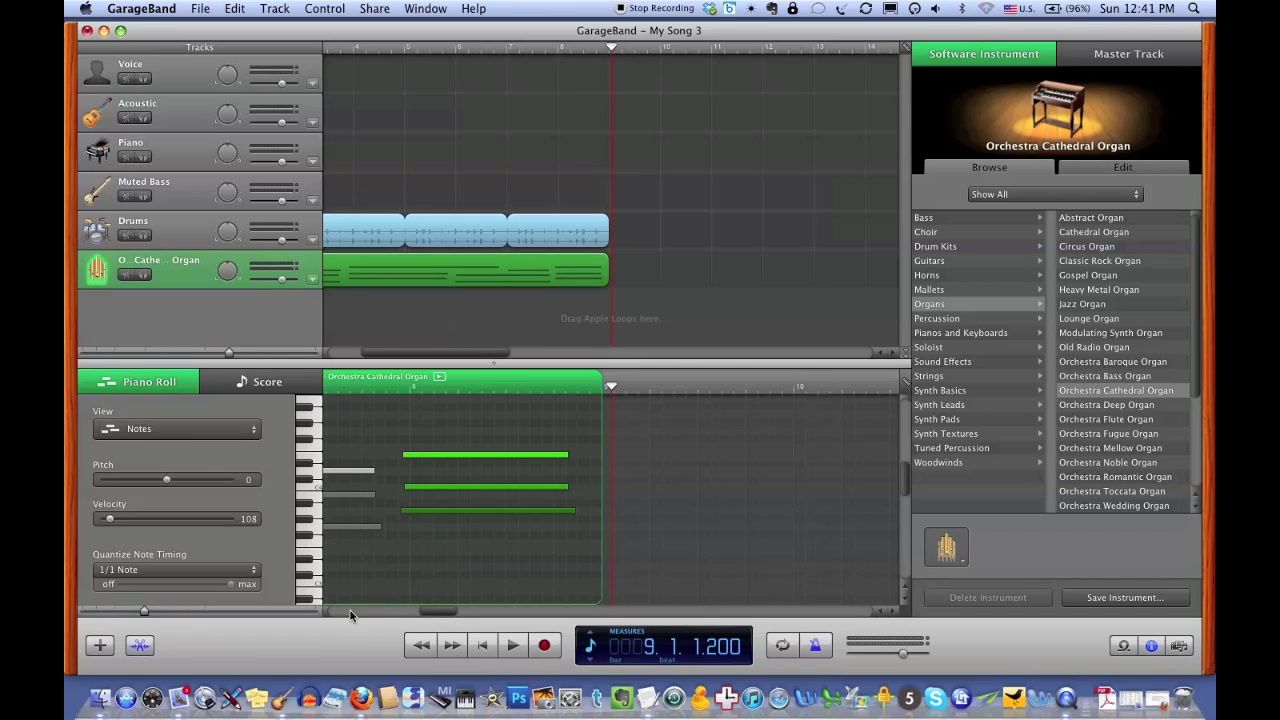
{"action": "left_click_drag", "start_coordinate": [440, 611], "coordinate": [399, 610]}
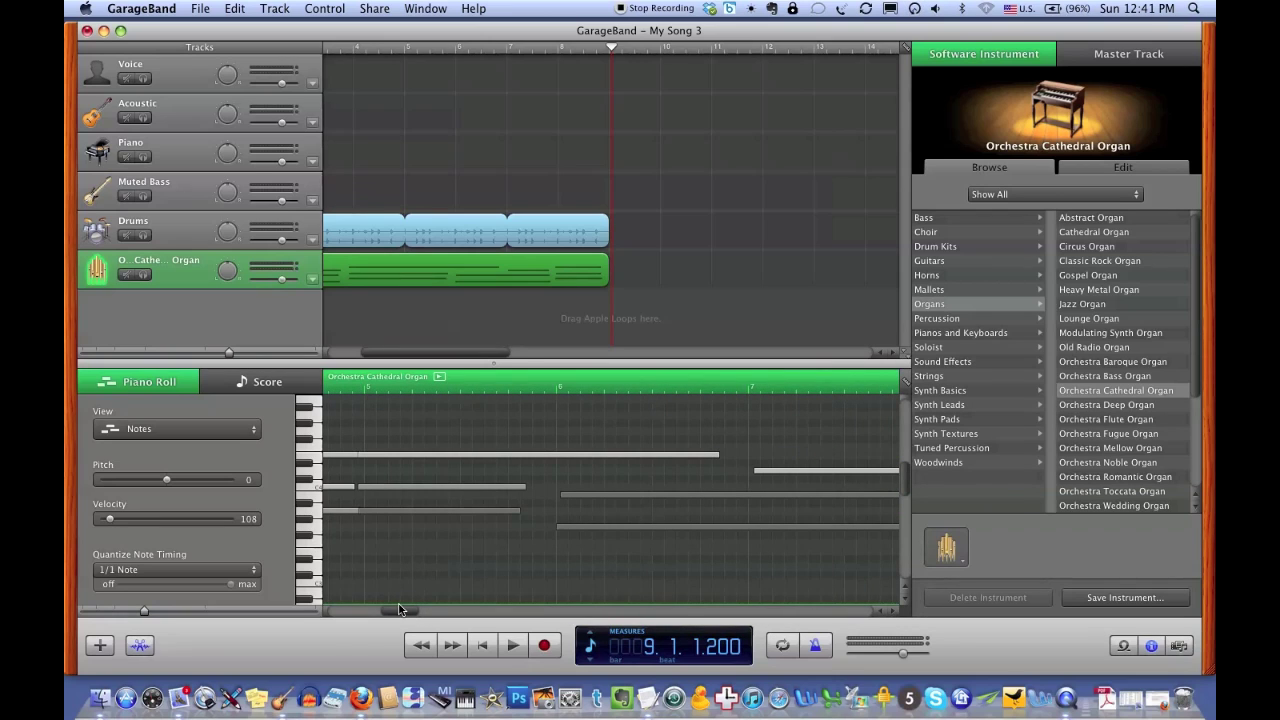